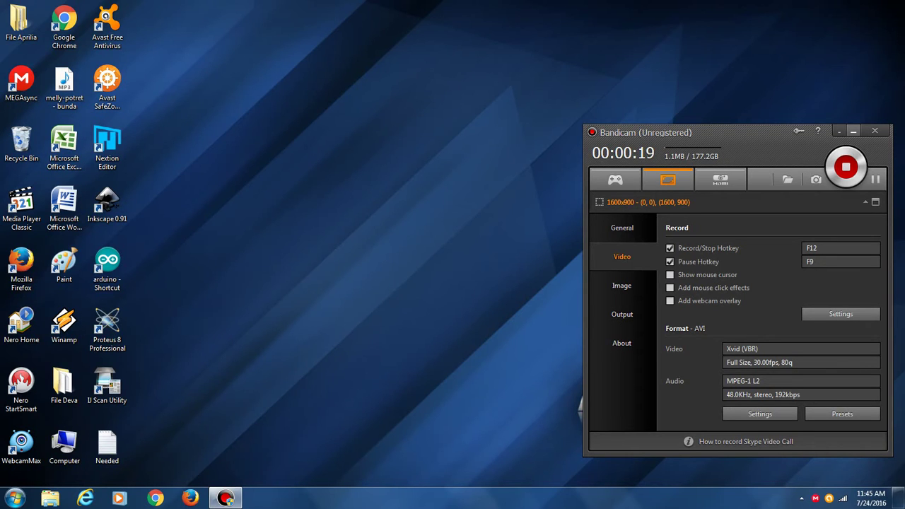
Step: Minimize the Bandicam recorder window so the desktop shortcuts are fully visible
left_click(853, 131)
Step: Open the Needed file full-screen in Notepad, minimize it, and restore Bandicam
double_click(107, 445)
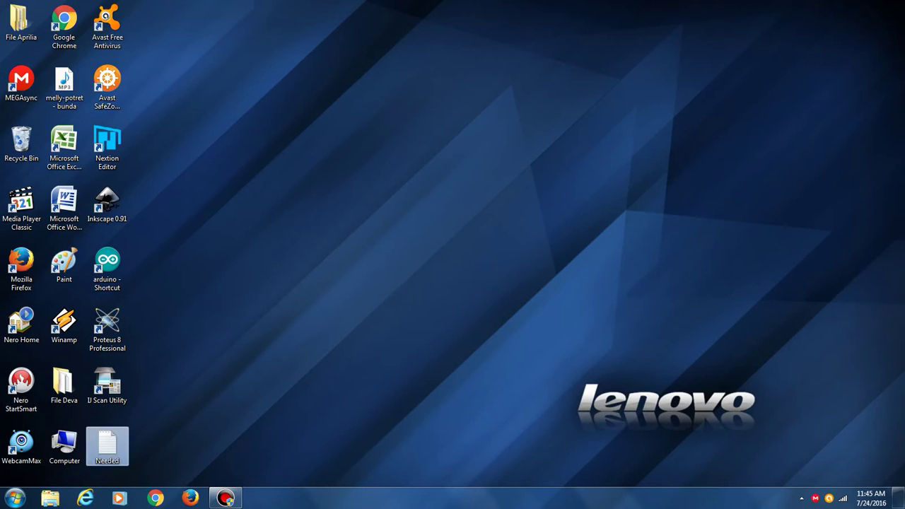
left_click(672, 90)
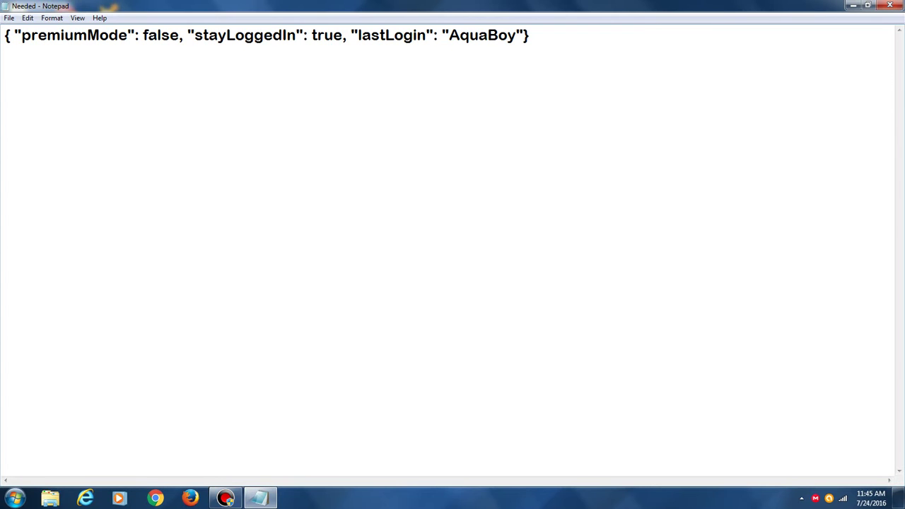
left_click(853, 5)
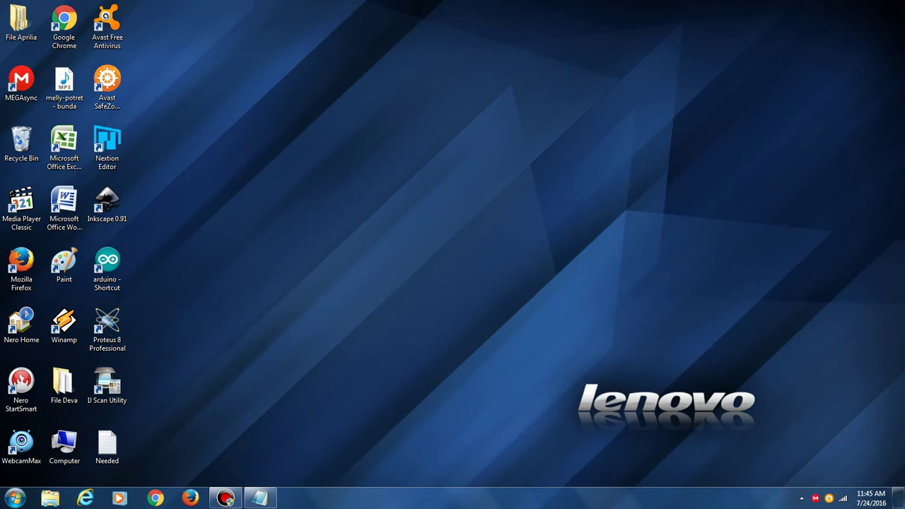
left_click(226, 498)
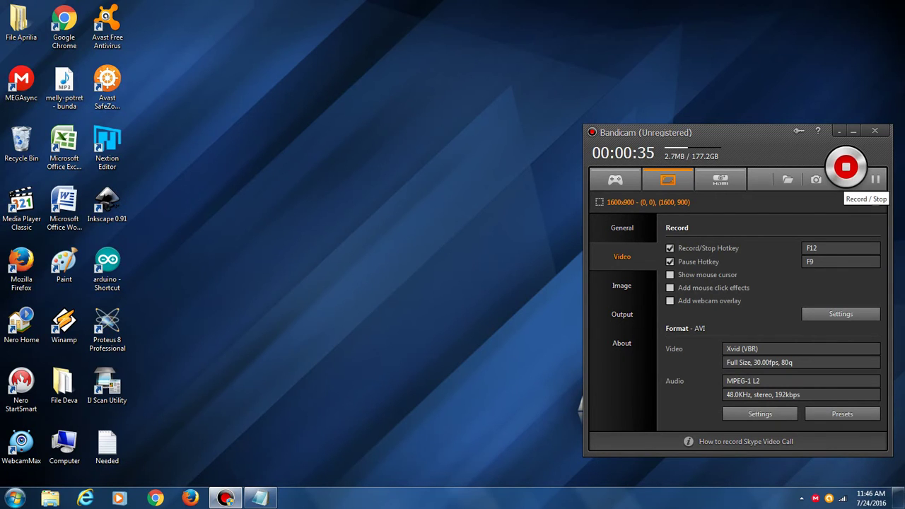
key("super")
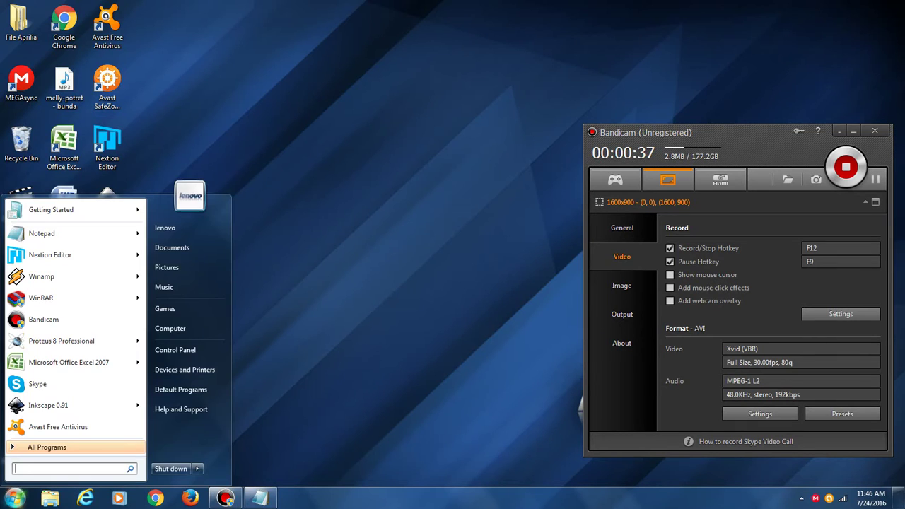
type("minecraft")
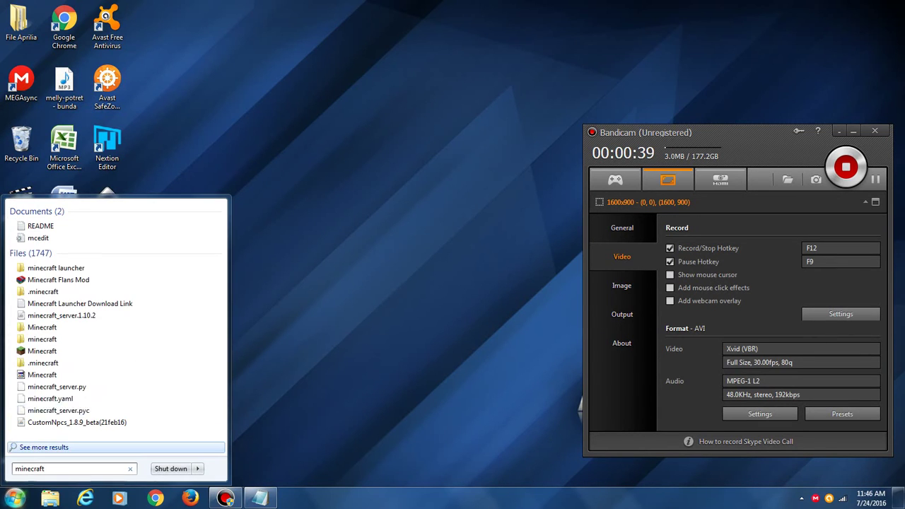
key("Return")
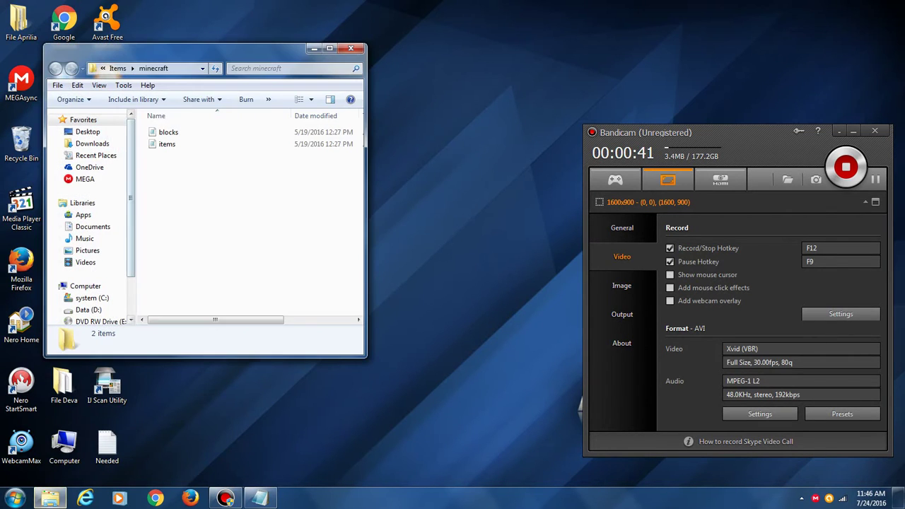
left_click(351, 48)
key("super")
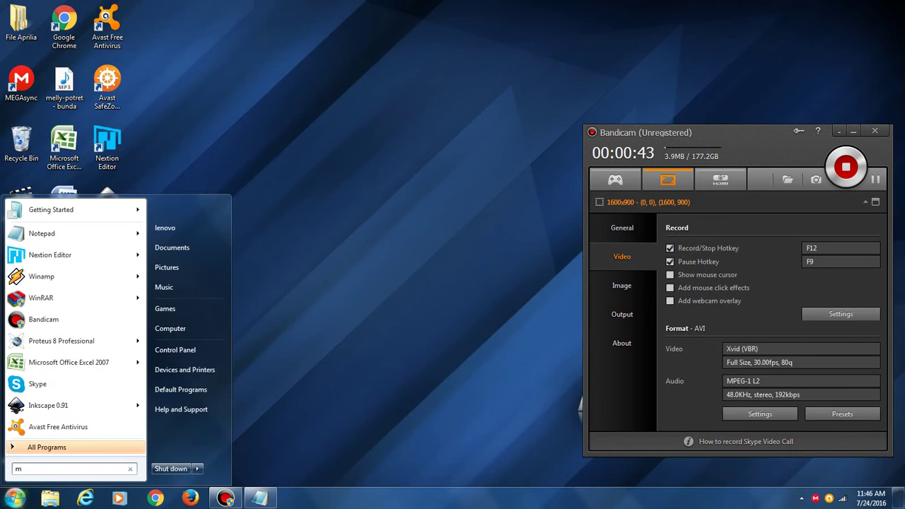
type("minecraft")
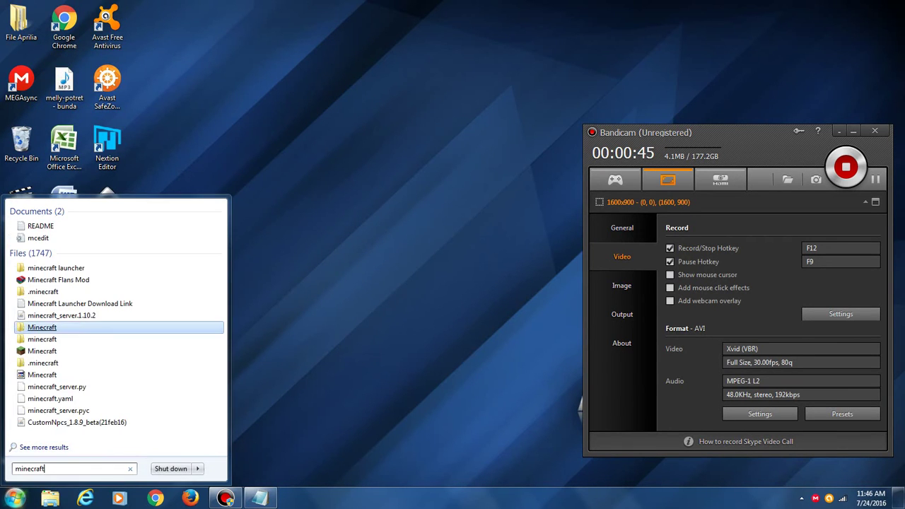
left_click(70, 351)
key("Return")
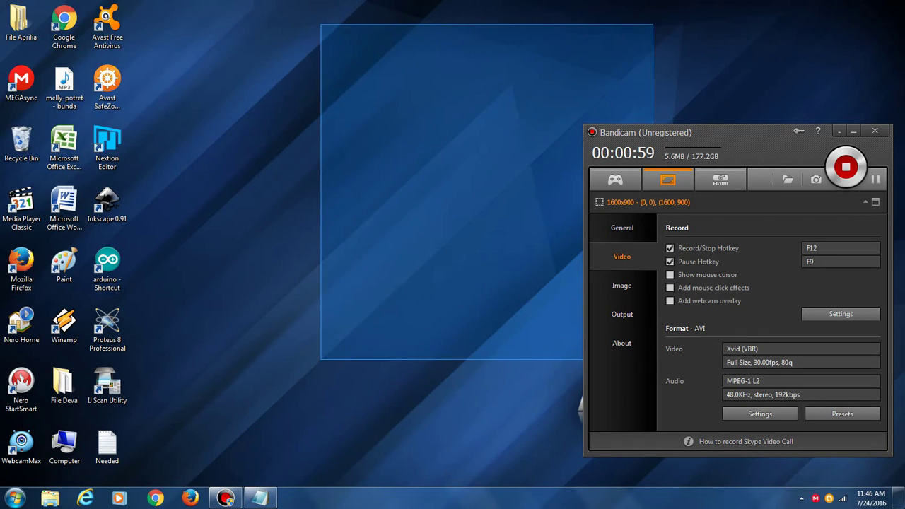
Step: Go to %appdata% > .minecraft > minecraft launcher and open the options file in Notepad
key("super")
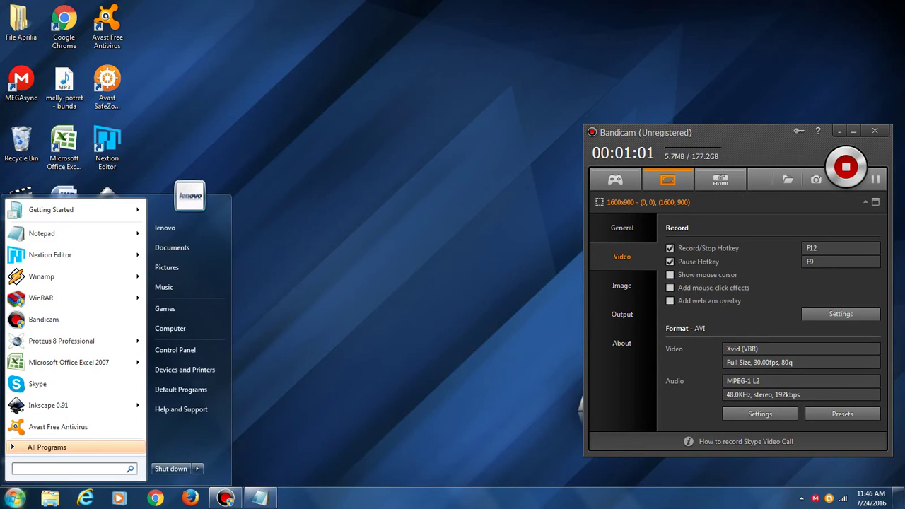
type("%appda")
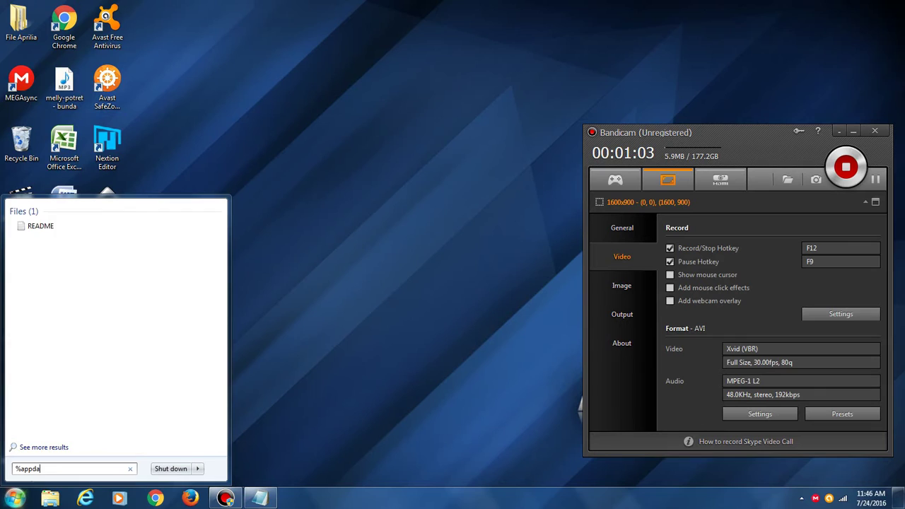
type("ta%")
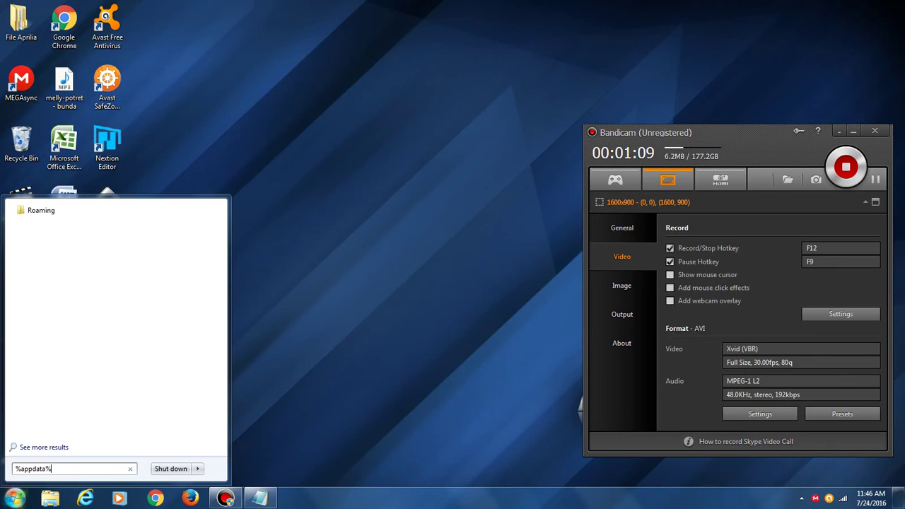
key("Return")
double_click(174, 132)
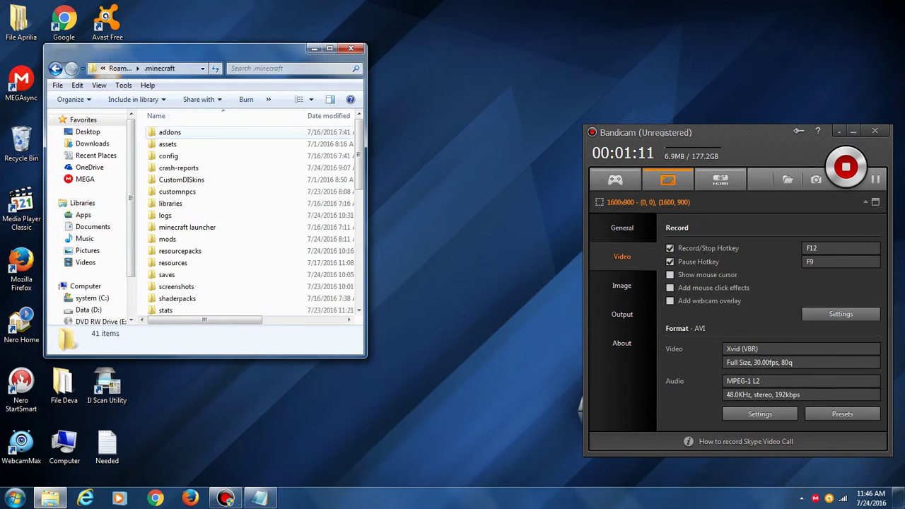
double_click(187, 227)
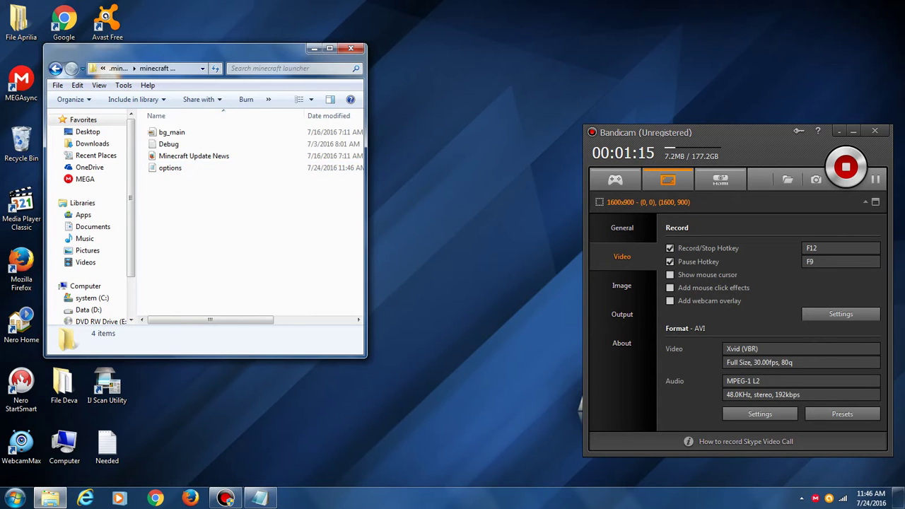
left_click_drag(212, 50, 487, 72)
double_click(445, 190)
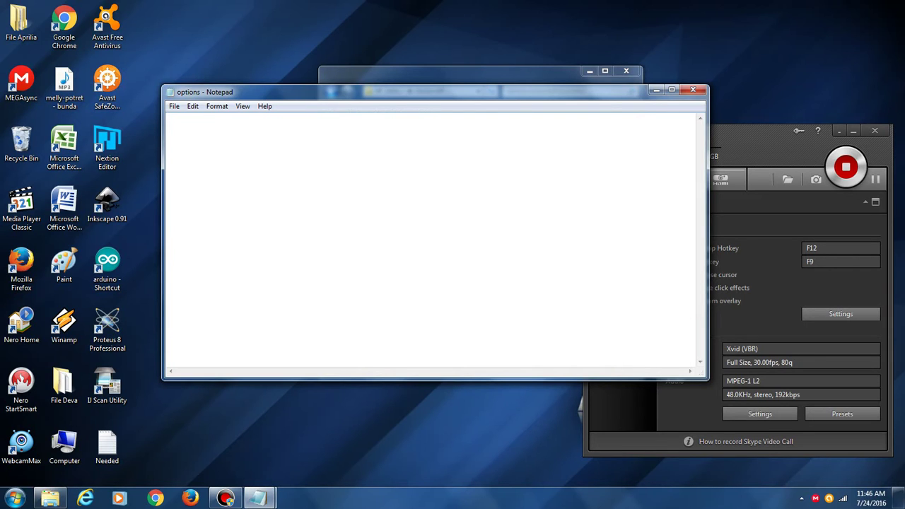
Step: Copy the JSON login line from the Needed file
double_click(107, 445)
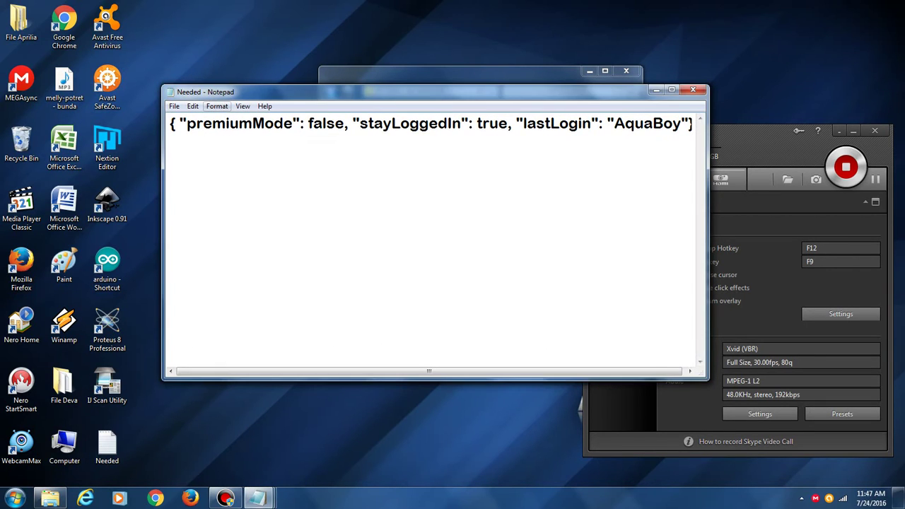
left_click(670, 89)
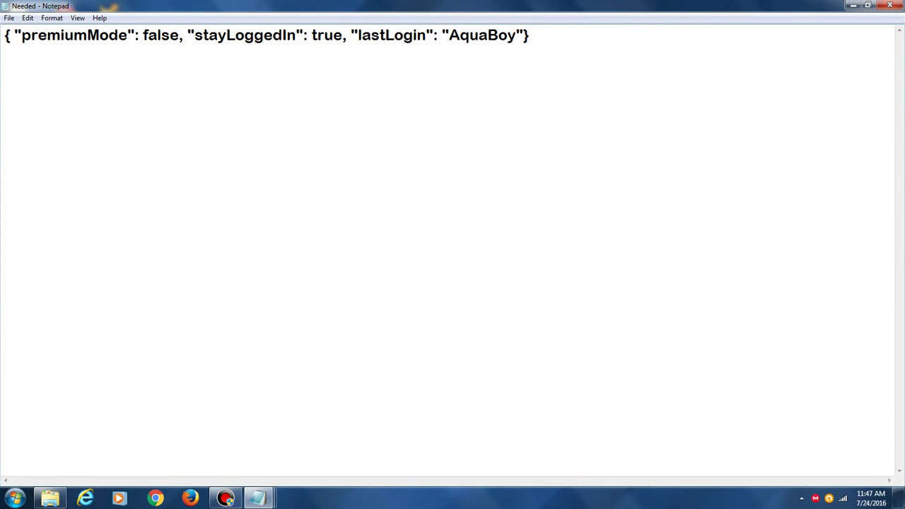
left_click(889, 5)
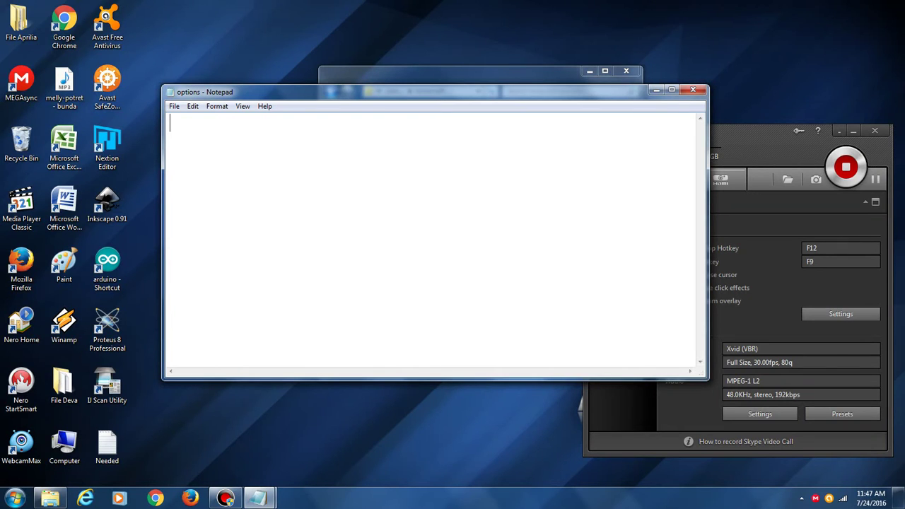
Step: Paste the line into options, replace 'anyname' with a username, and close Notepad
key("ctrl+v")
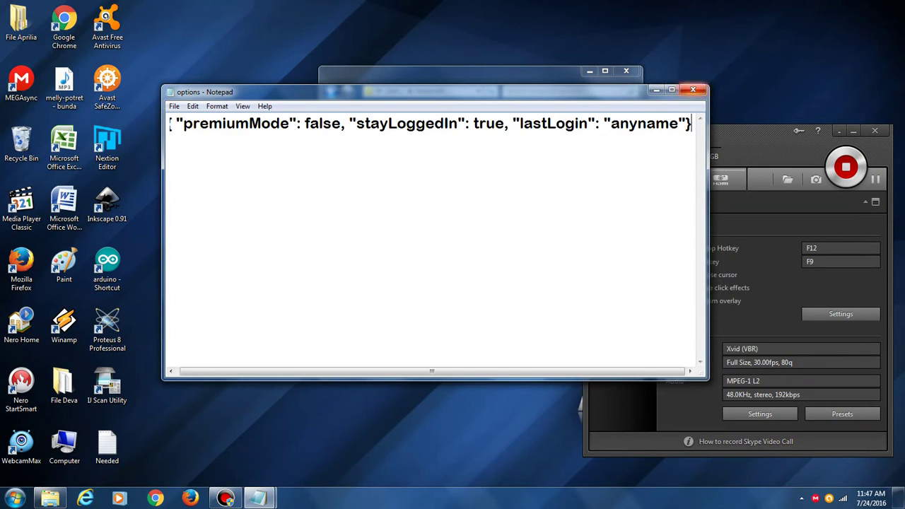
left_click_drag(679, 124, 611, 123)
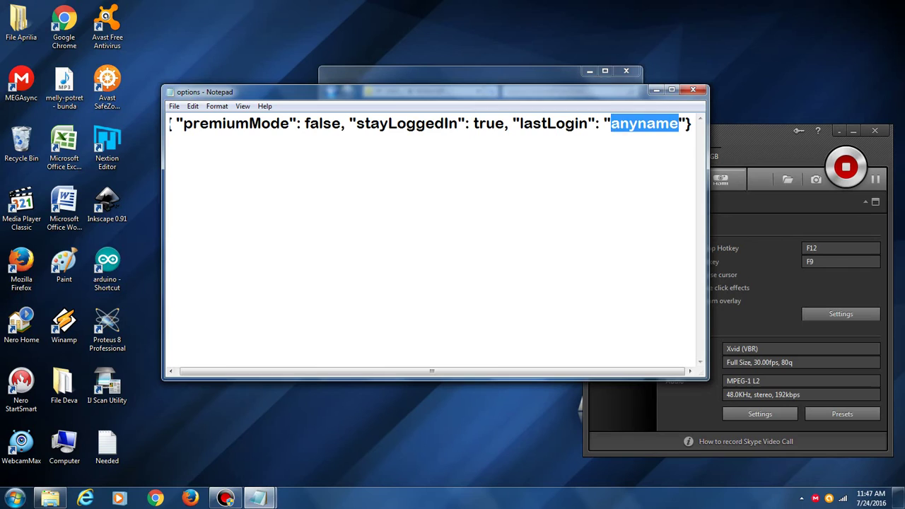
key("BackSpace")
type("Awua")
key("BackSpace")
key("BackSpace")
key("BackSpace")
type("quaBou")
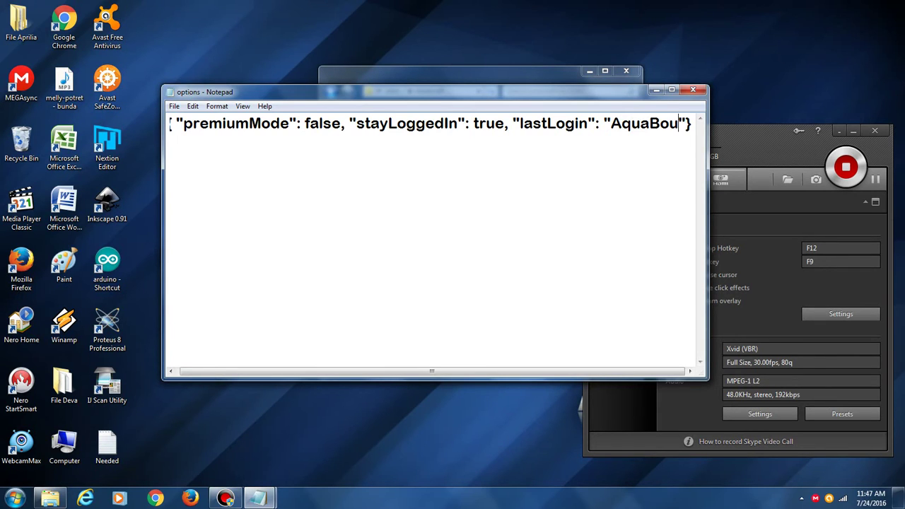
key("BackSpace")
type("y")
left_click(693, 89)
Step: Save options, close Explorer, and launch Minecraft via Start search 'minecraft', allowing it past the warning
key("Return")
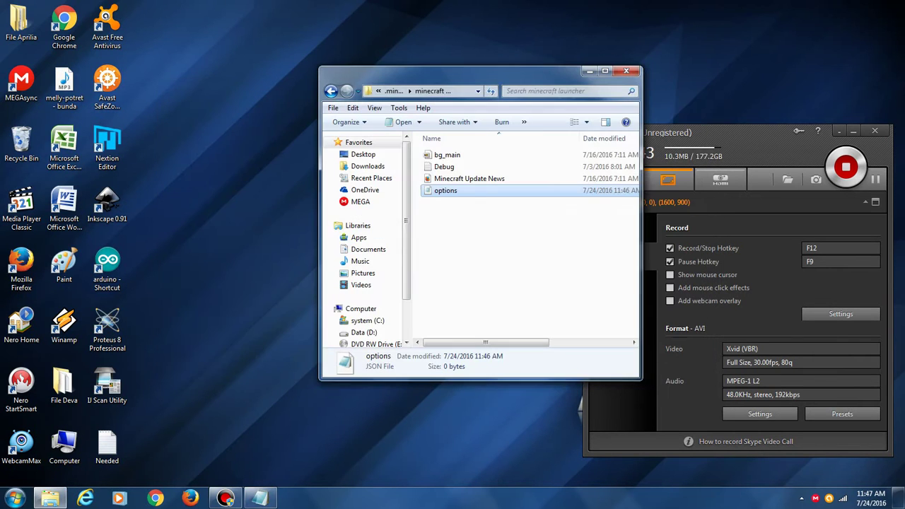
left_click(625, 71)
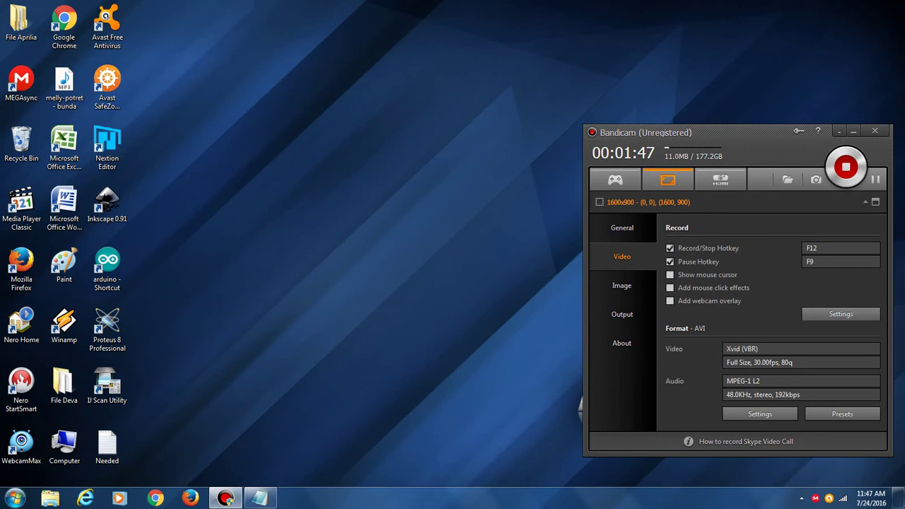
key("super")
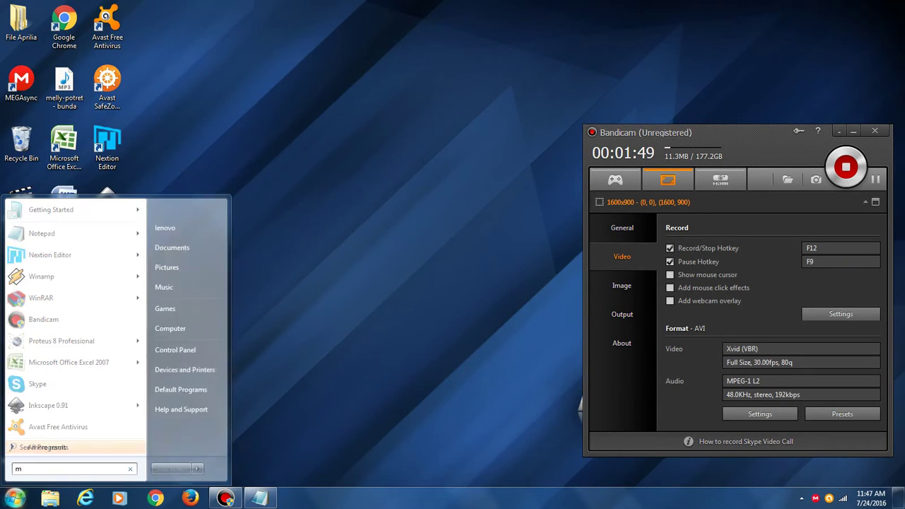
type("minecraft")
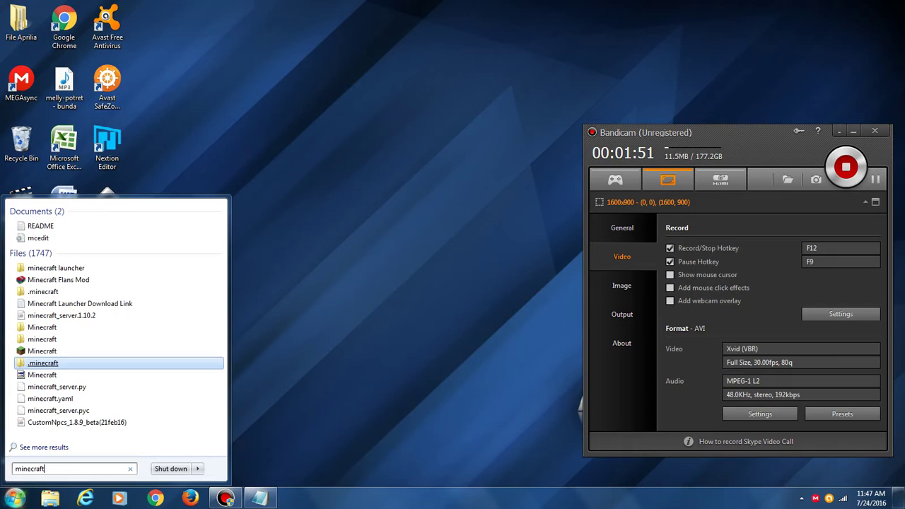
left_click(42, 351)
key("Return")
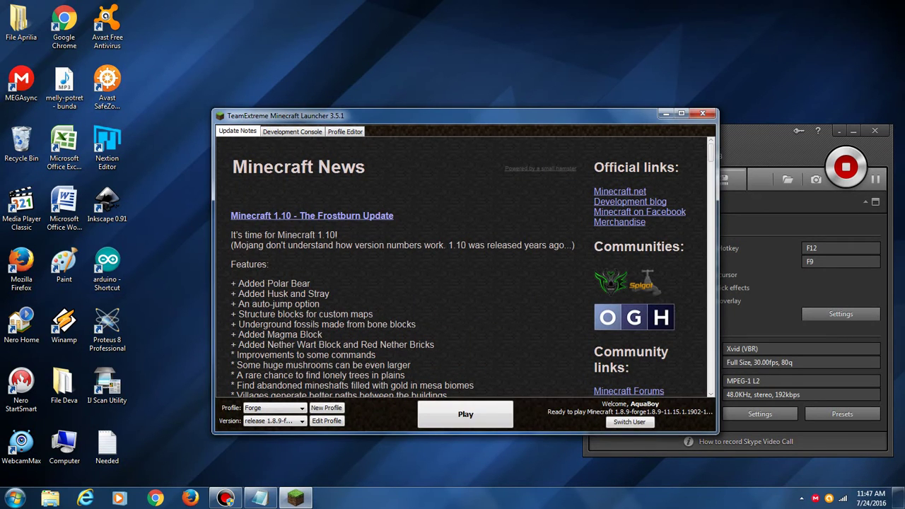
Step: Move Bandicam aside and bring the launcher window forward, shifting it up and left
left_click_drag(764, 131, 722, 127)
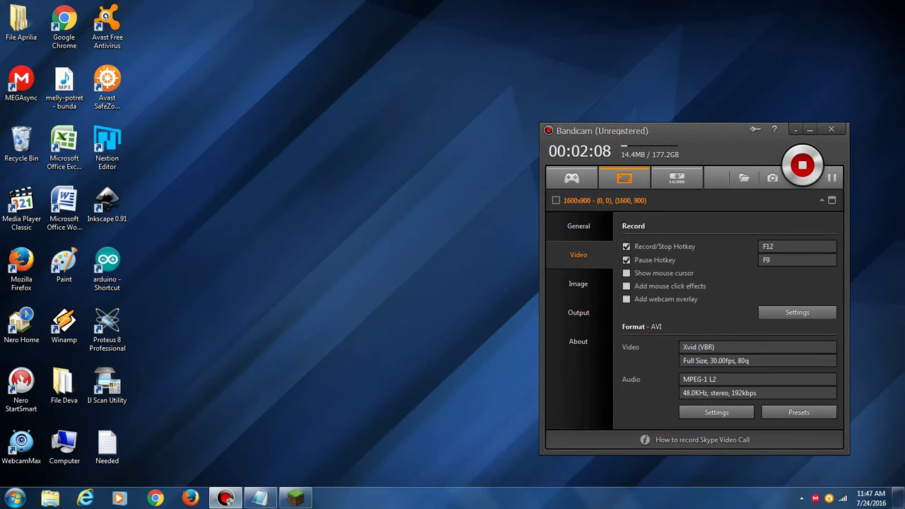
left_click(295, 498)
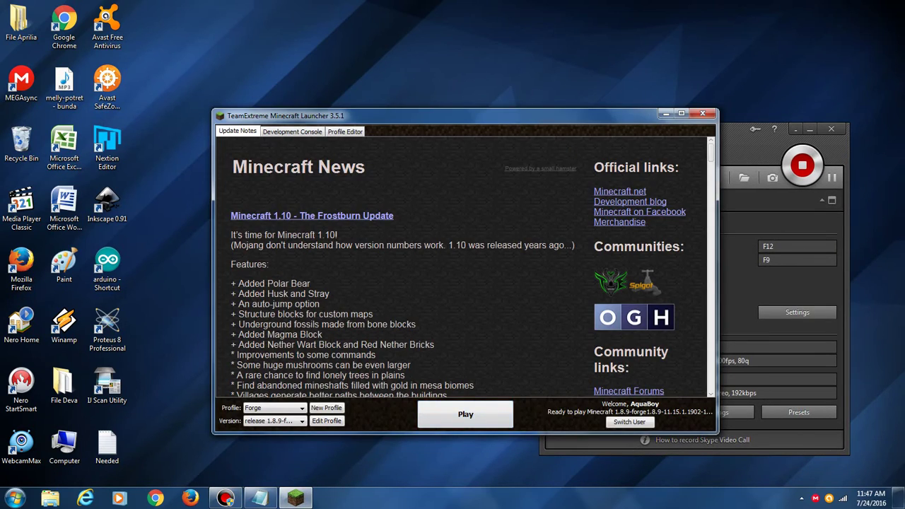
mouse_move(424, 115)
left_mouse_down()
mouse_move(395, 9)
mouse_move(296, 9)
mouse_move(281, 78)
left_mouse_up()
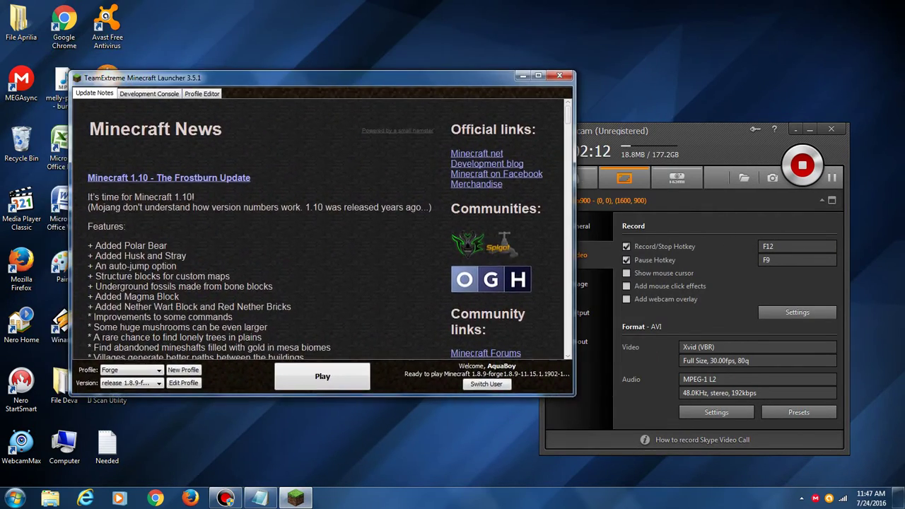
Step: Change the launcher version to release 1.8.9 and start the game
left_click(131, 382)
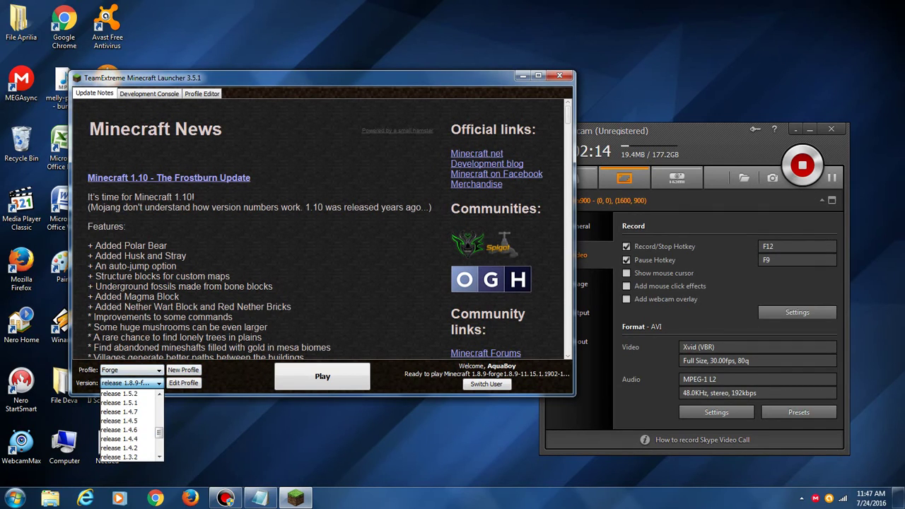
scroll(127, 420, "up", 4)
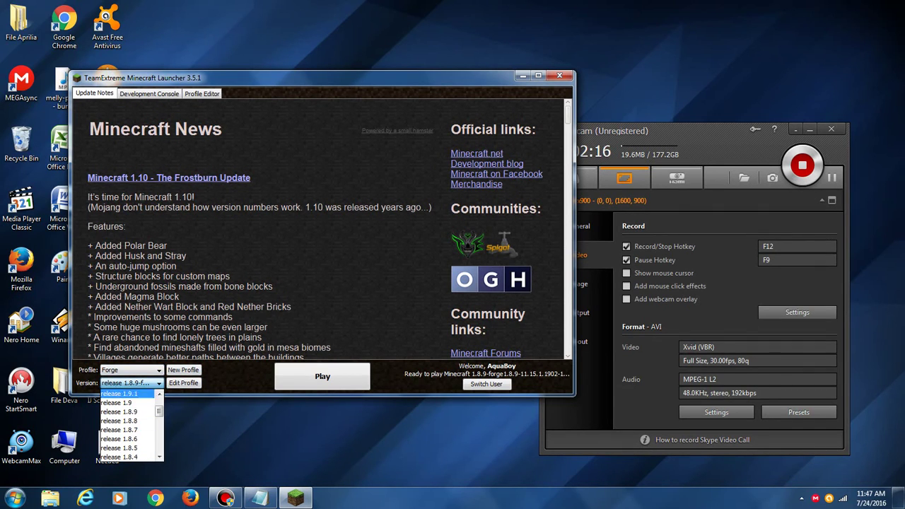
left_click(118, 412)
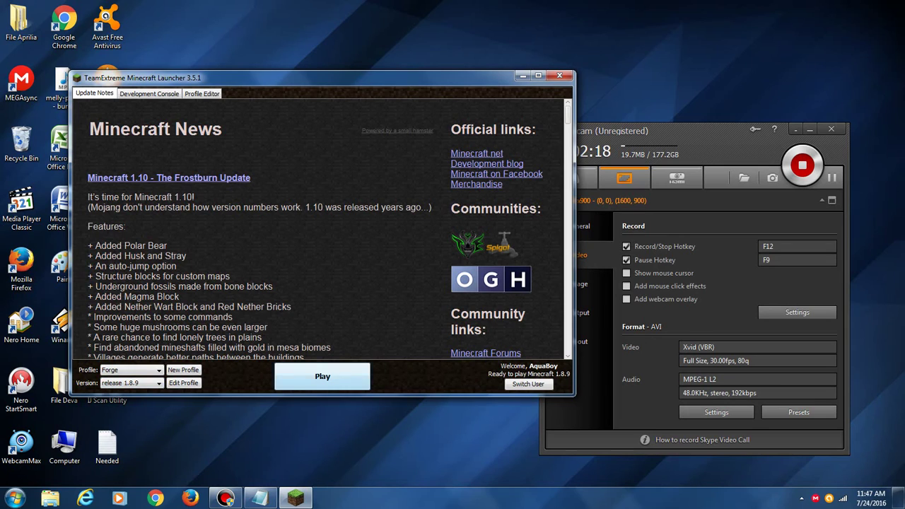
left_click(322, 375)
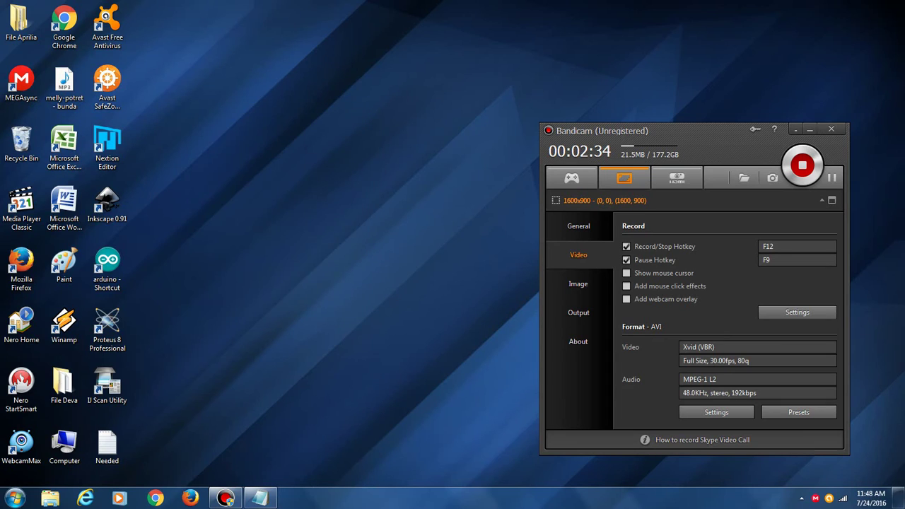
Step: Open and dismiss the Start menu, then restore Bandicam while Minecraft loads
left_click(14, 497)
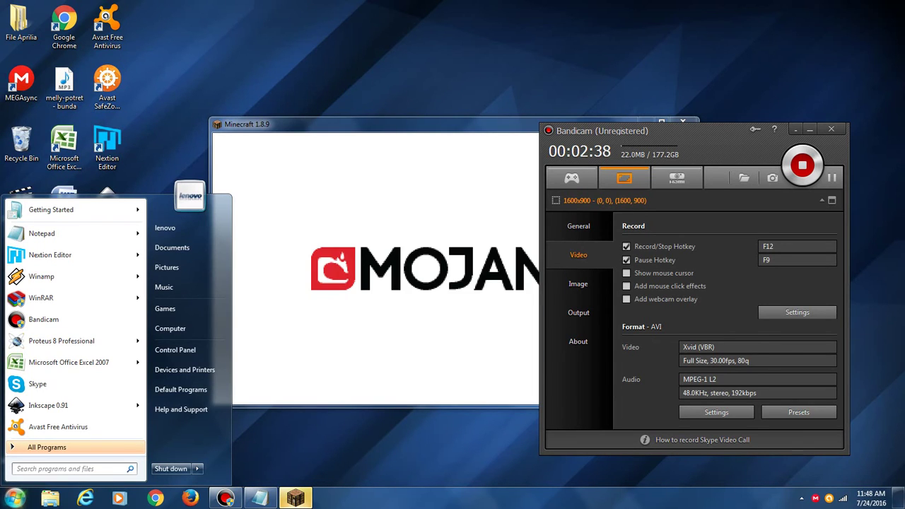
key("Escape")
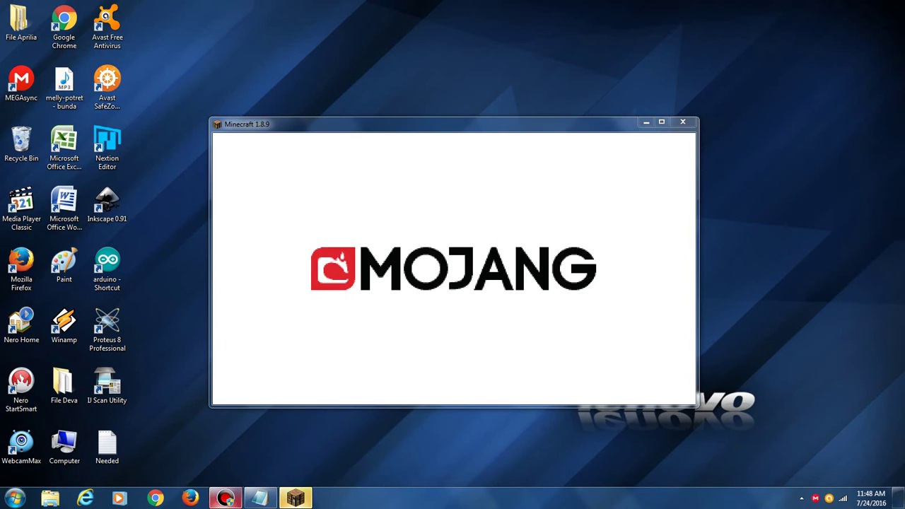
left_click(225, 499)
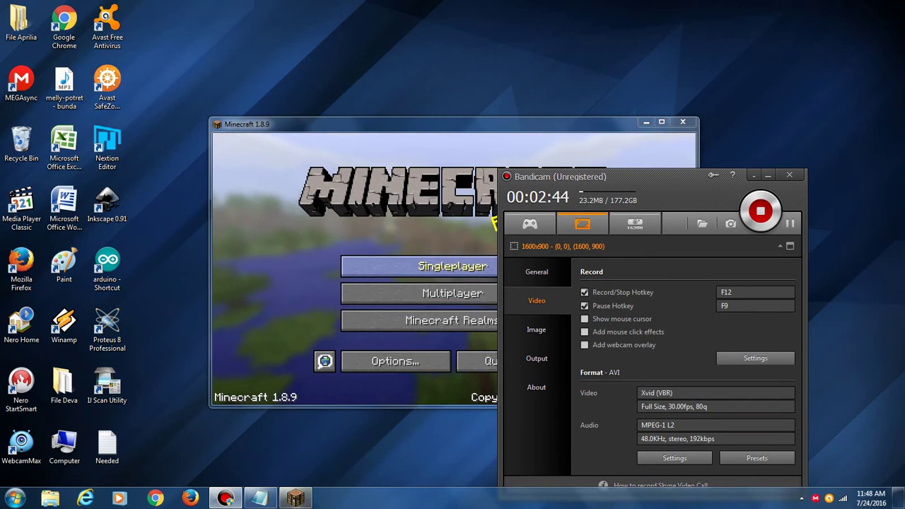
Step: Bring Minecraft forward and reach the Create New World screen from Singleplayer
left_click(296, 499)
left_click(452, 265)
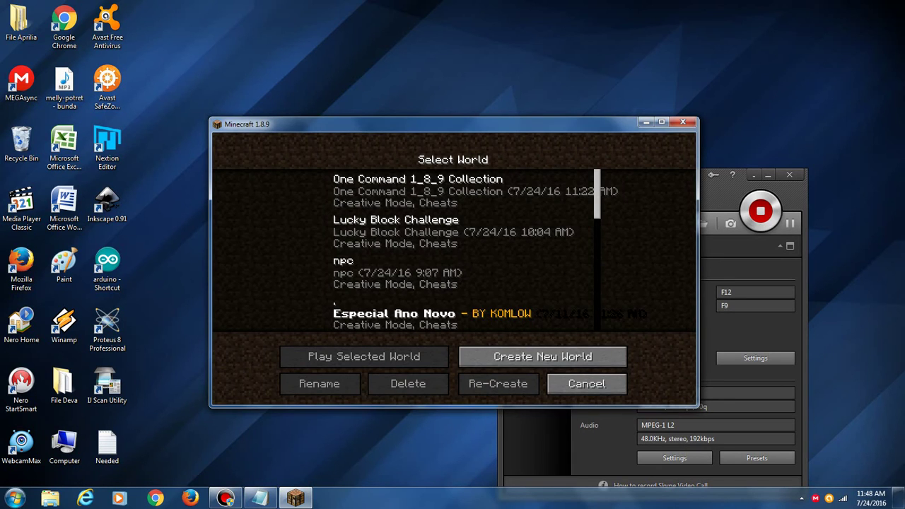
left_click(542, 357)
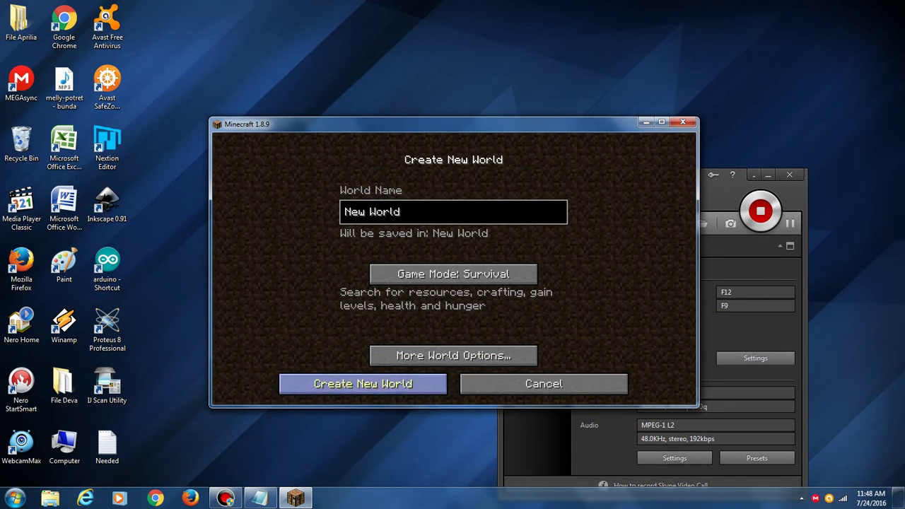
left_click(543, 384)
scroll(452, 247, "down", 5)
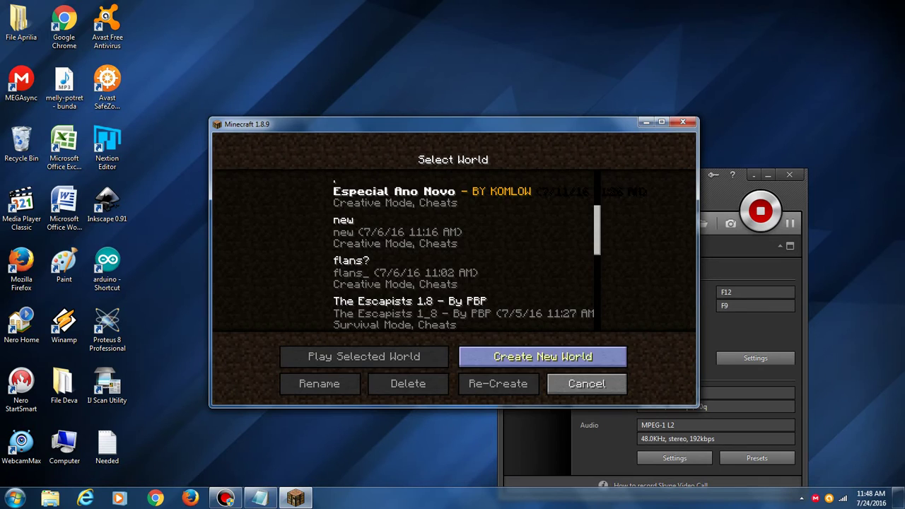
left_click(542, 357)
Step: Set the game mode to Creative and create the world 'New World'
left_click(453, 274)
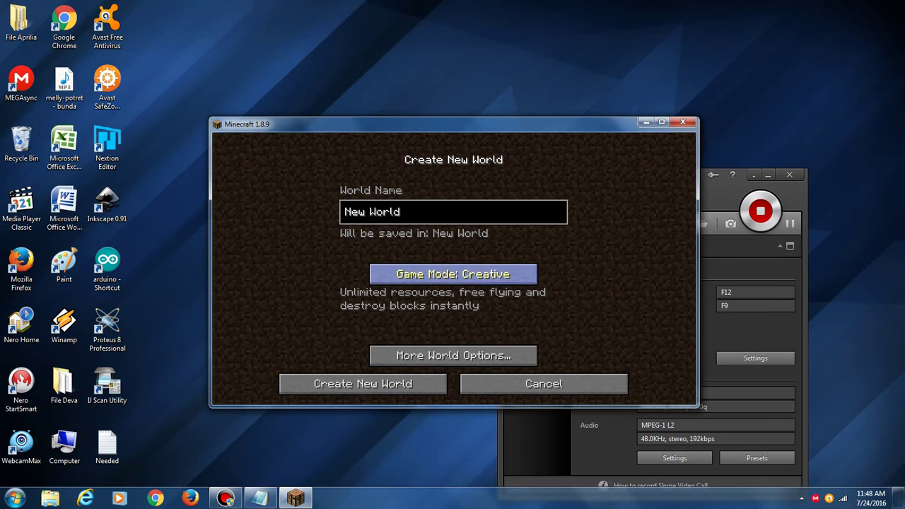
left_click(452, 355)
left_click(452, 354)
left_click(452, 274)
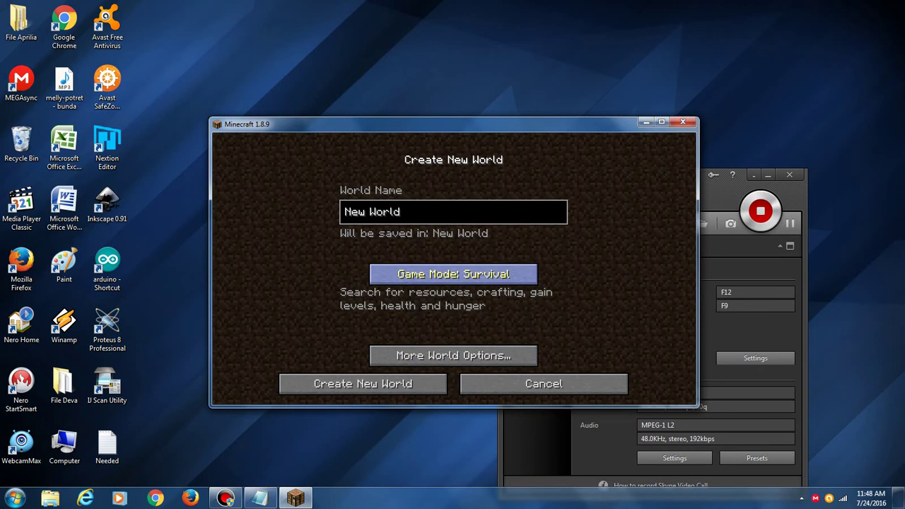
left_click(452, 273)
left_click(453, 273)
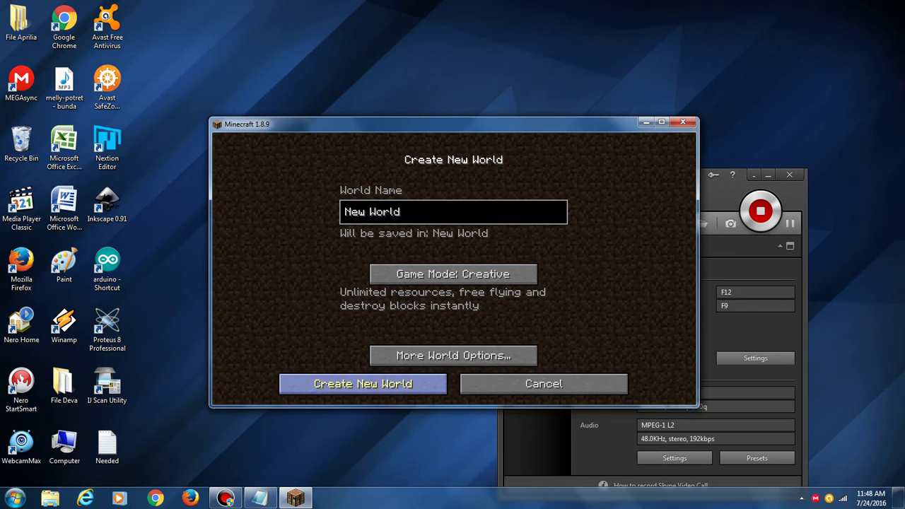
left_click(363, 383)
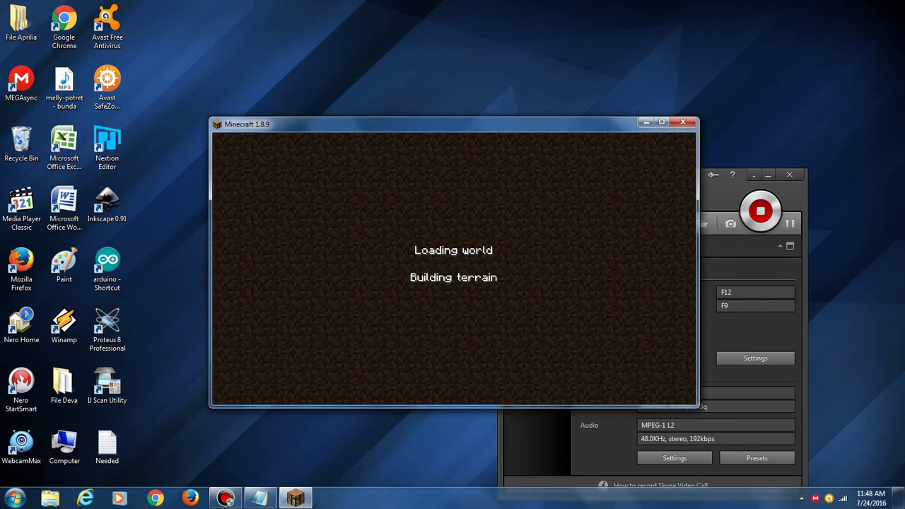
Step: Bring the Bandicam window in front of the loading Minecraft world
left_click(742, 254)
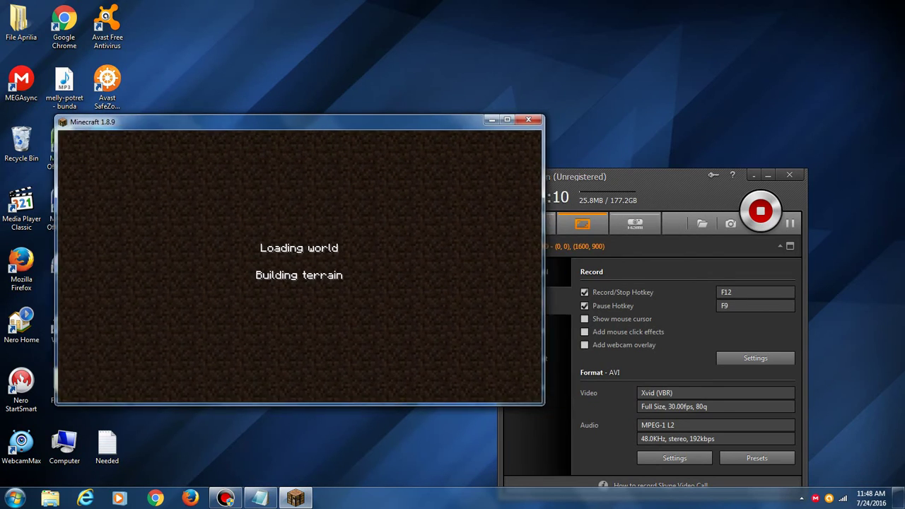
Step: Step through Bandicam's General, Video and Image tabs to the Output page
left_click(536, 300)
left_click(536, 329)
left_click(536, 359)
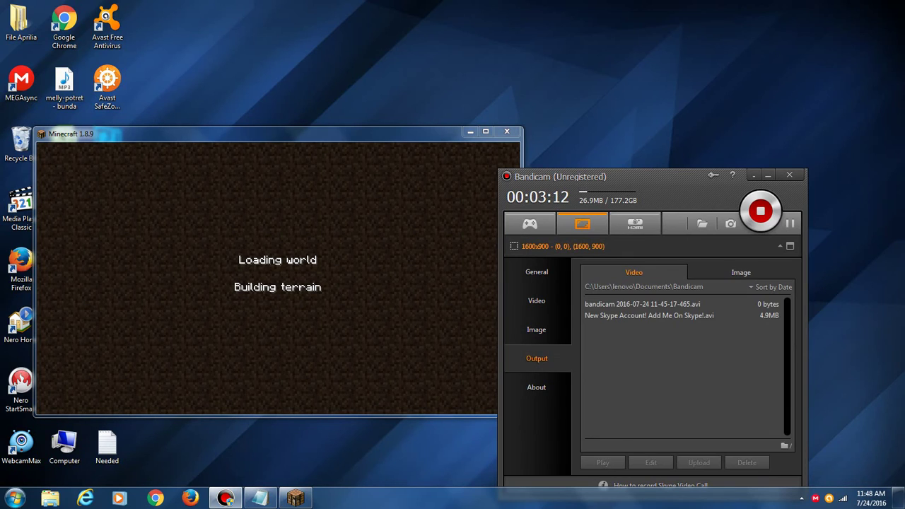
Step: Select the recorded videos and open, then dismiss, the second video's context menu
left_click(641, 304)
left_click(648, 315)
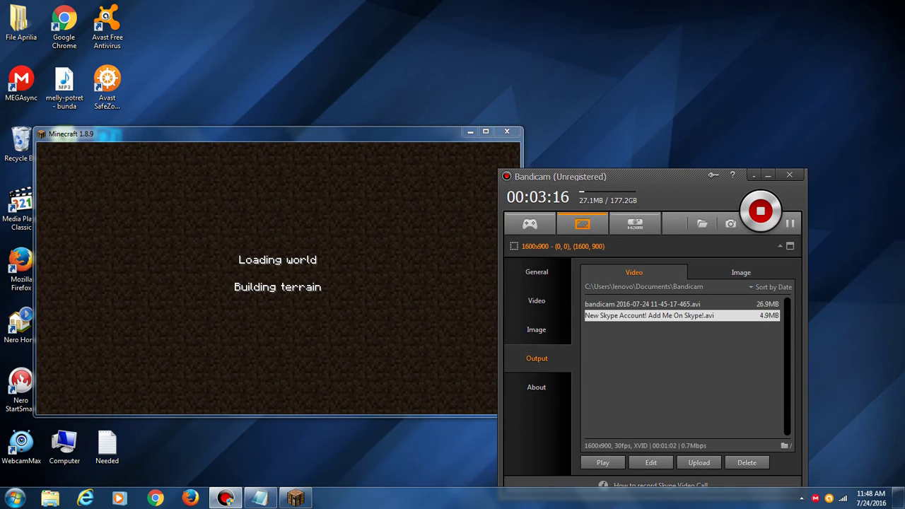
right_click(669, 315)
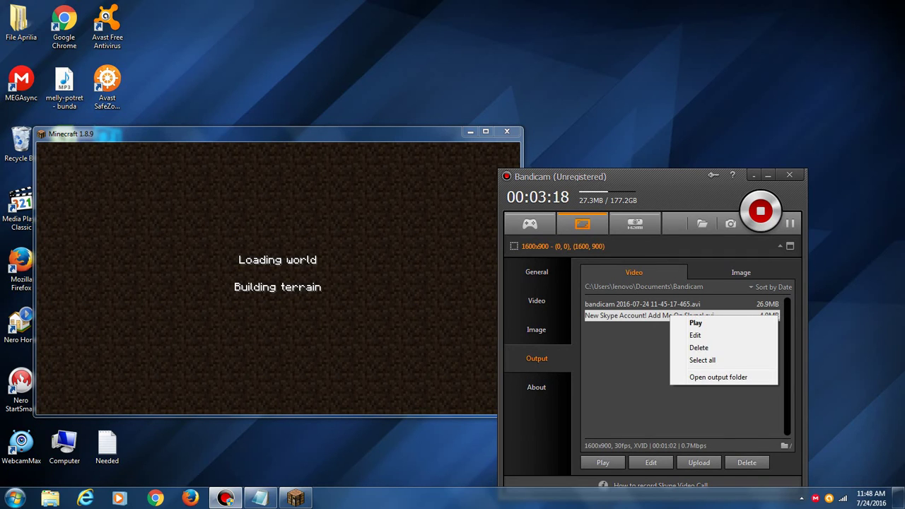
key("Escape")
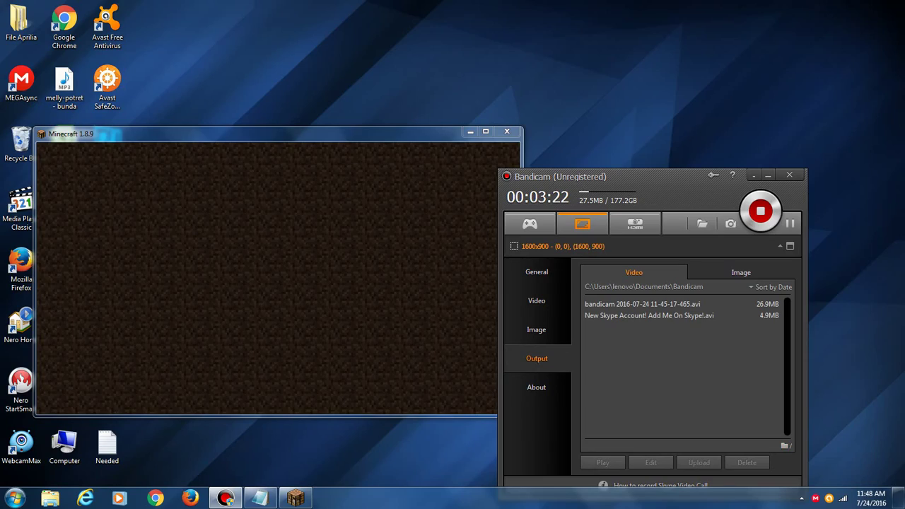
Step: Resume the game in the loaded Creative world among birch trees and grass
left_click(277, 231)
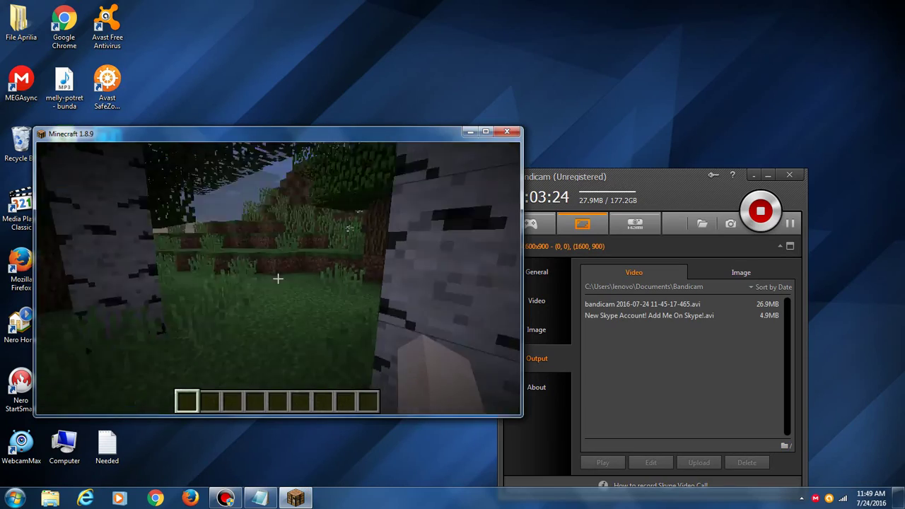